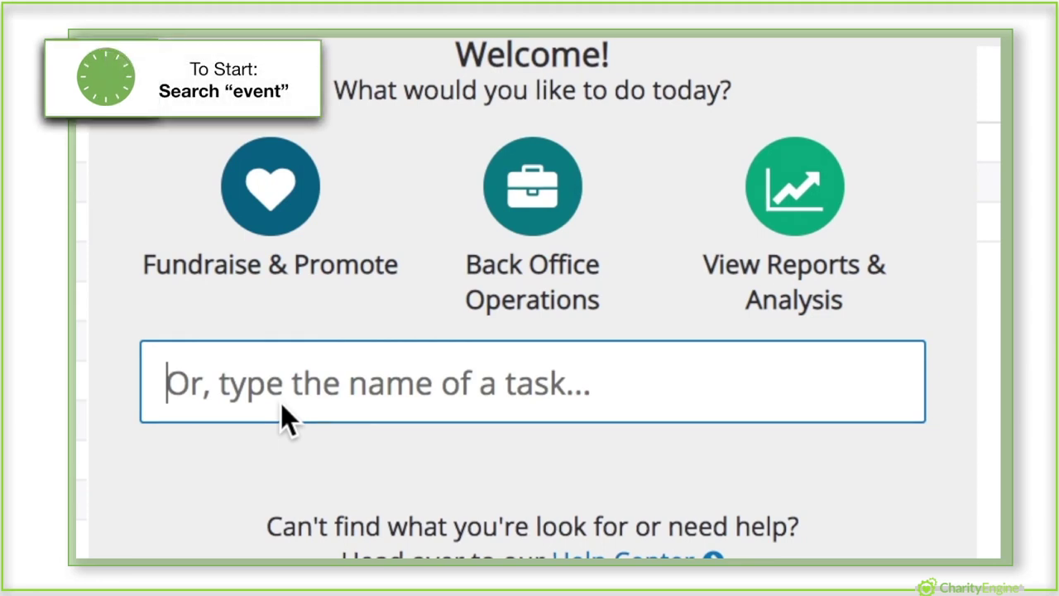
- Search tasks for 'event' and start the 'Create an Event Form' setup
type("event")
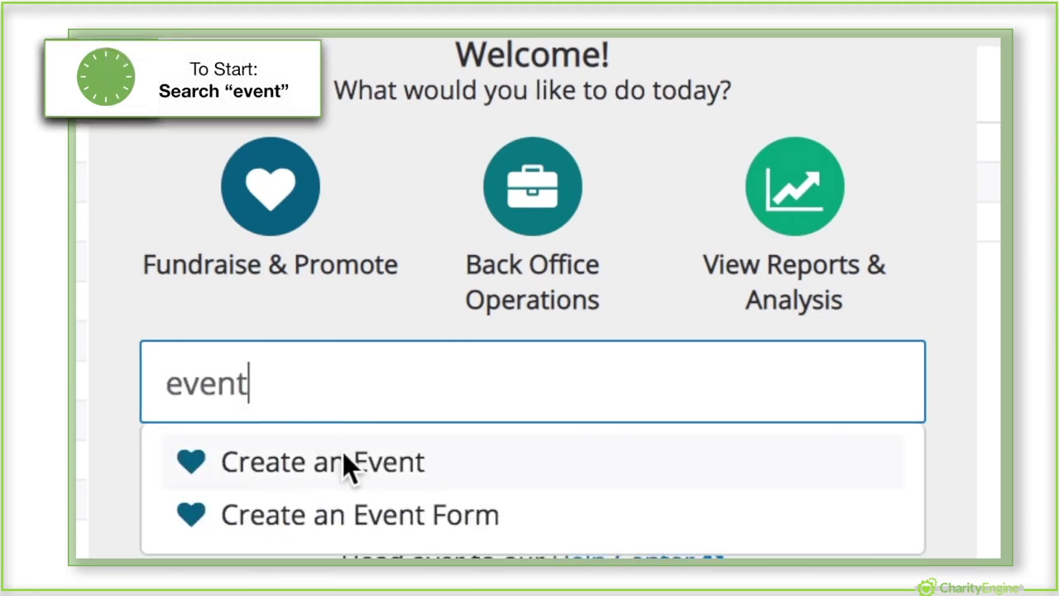
left_click(404, 506)
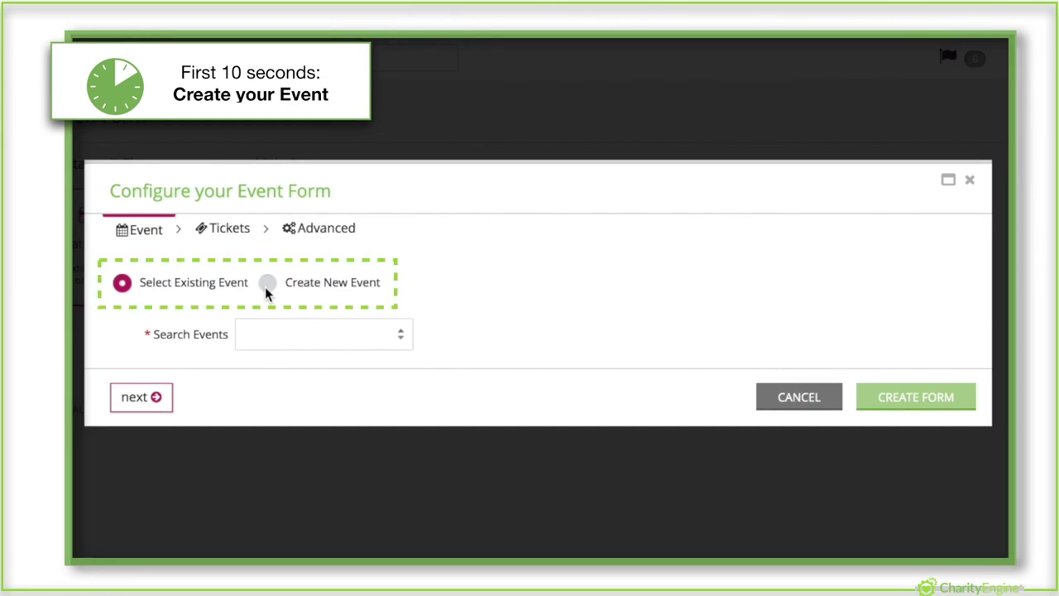
- Create a new event named 'ORT Fish Fry Fundraiser'
left_click(267, 284)
left_click(265, 341)
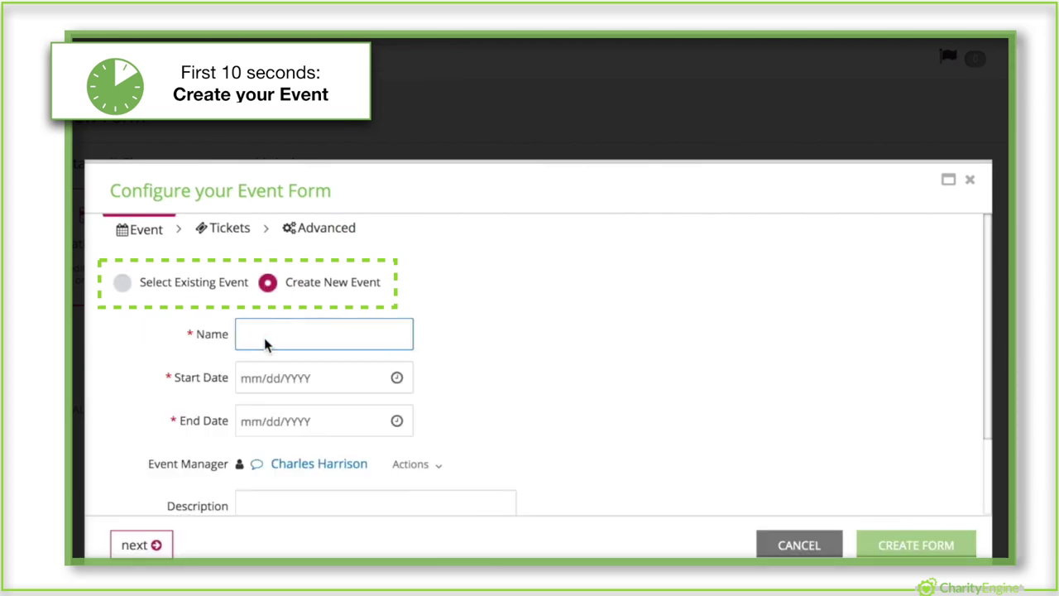
type("ORT Fish Fry Fundraiser")
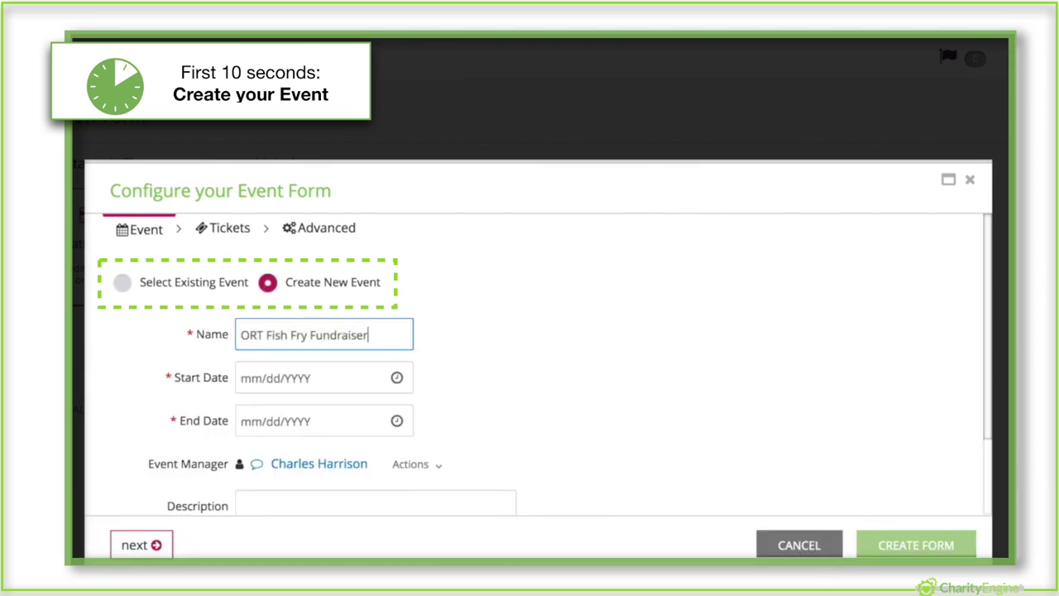
- Set the event start to September 13, 2019 at 7:00 PM
left_click(397, 378)
left_click(317, 218)
left_click(391, 273)
left_click(480, 278)
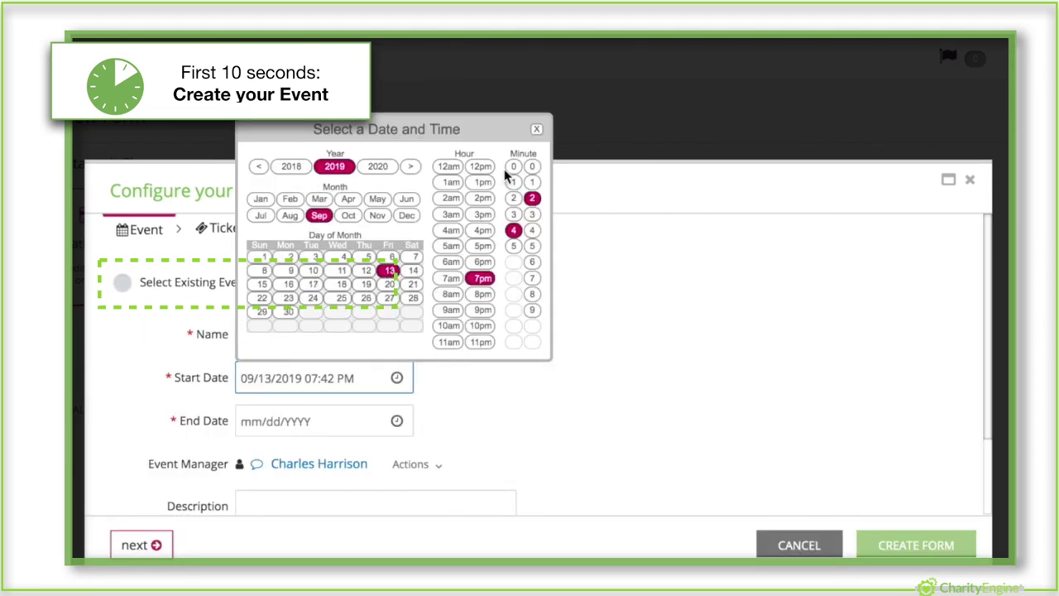
left_click(518, 165)
- Set the end date to the same day, ending at 11 PM
left_click_drag(354, 378, 243, 379)
key("ctrl+c")
left_click(348, 421)
key("ctrl+v")
double_click(312, 421)
type("11")
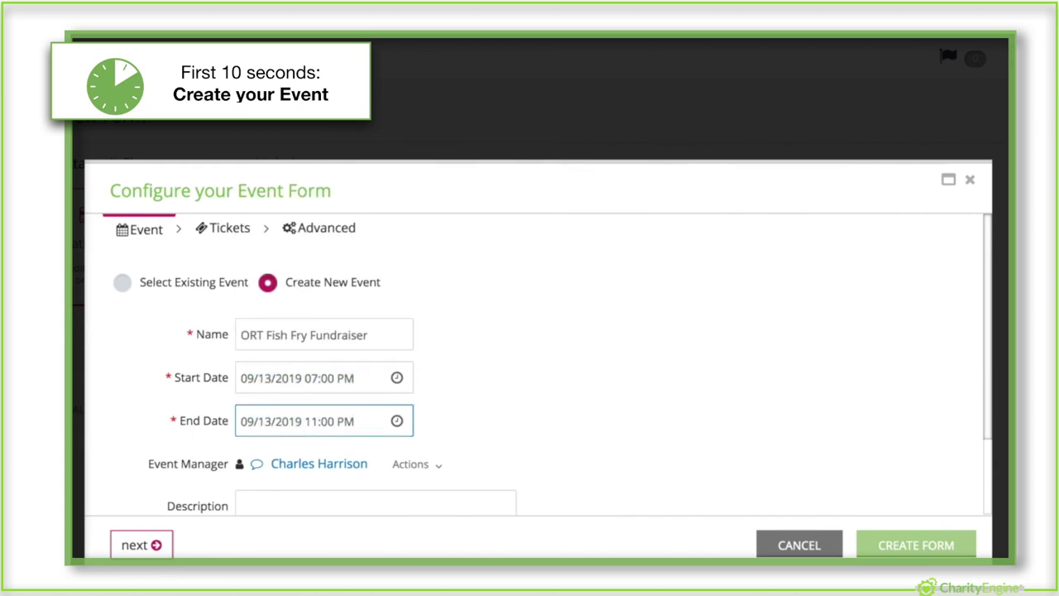
- Add the description '14th Annual ORT Fish Fry Fundraiser' and continue to the ticket setup
scroll(329, 391, "down", 2)
left_click(328, 391)
type("14th Annual ORT Fis")
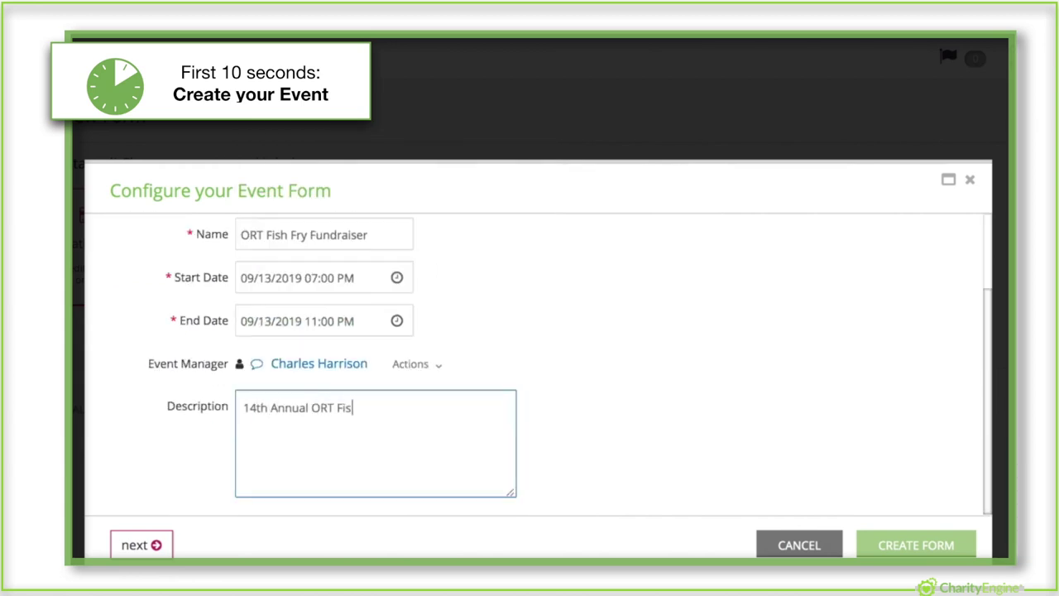
type("h Fry Fundraiser")
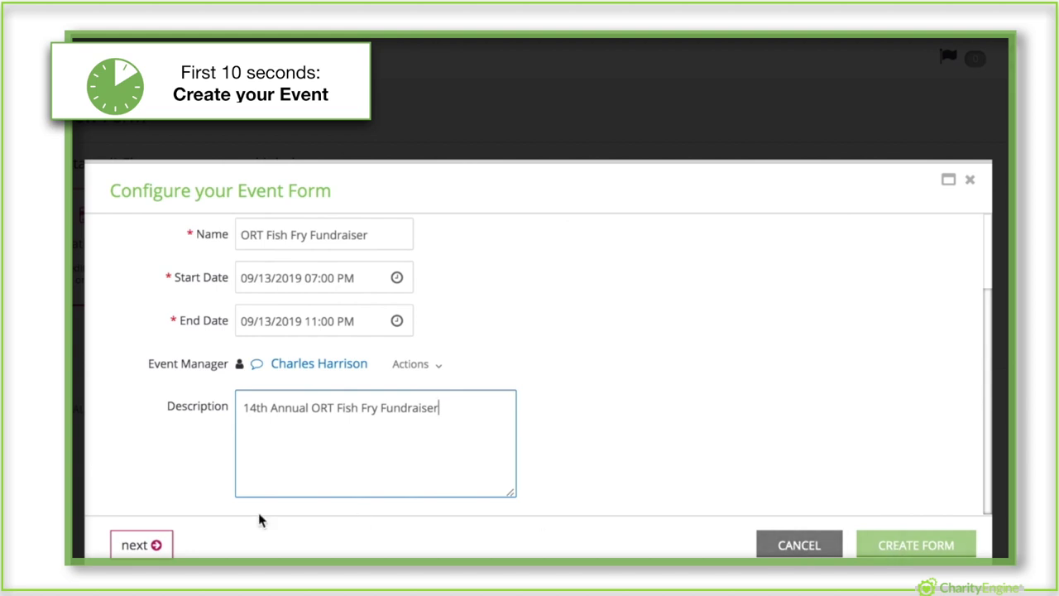
left_click(137, 546)
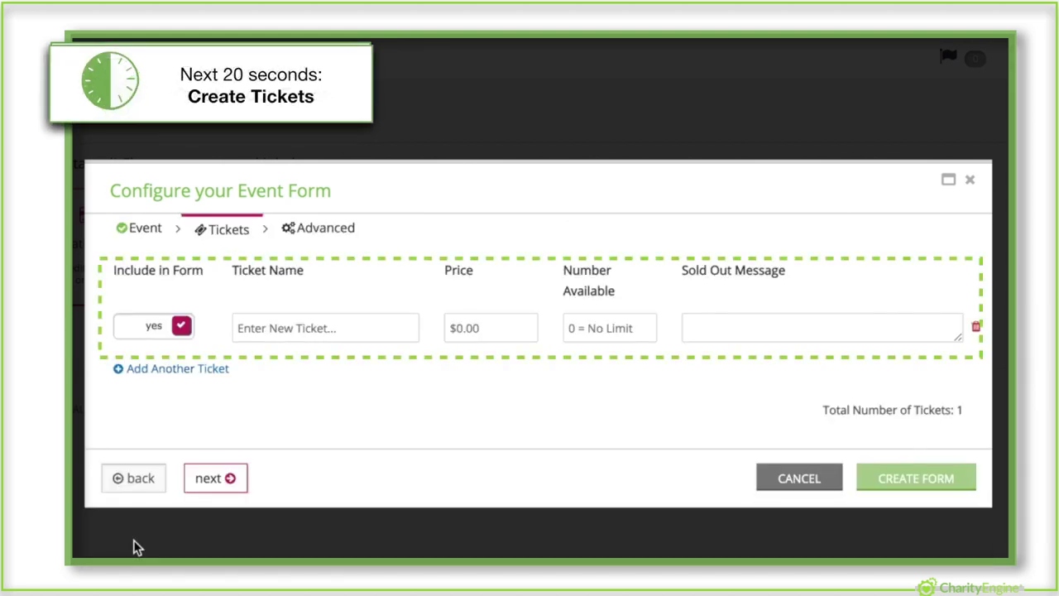
- Add an Adult ticket at $9 with unlimited availability and a Child ticket at $5
left_click(292, 328)
type("Adult")
key("Tab")
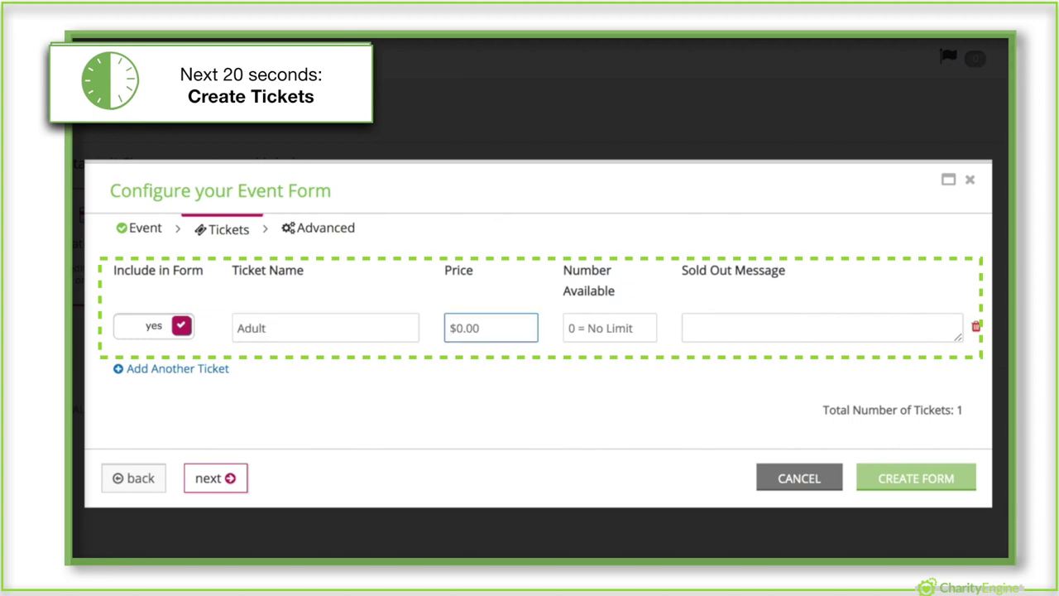
type("9")
key("Tab")
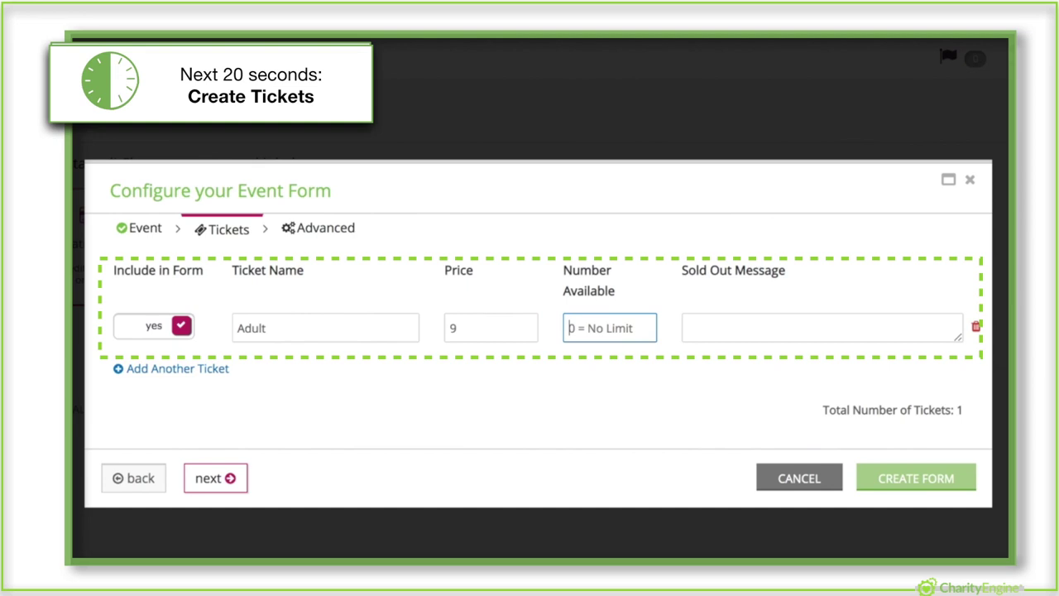
left_click(687, 328)
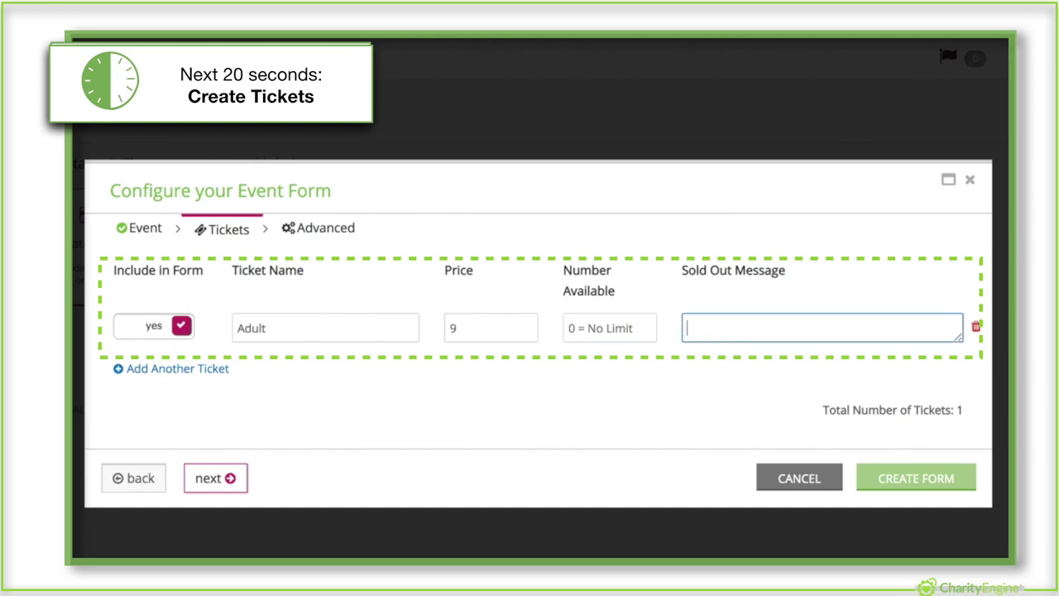
left_click(189, 370)
left_click(300, 373)
type("Child")
key("Tab")
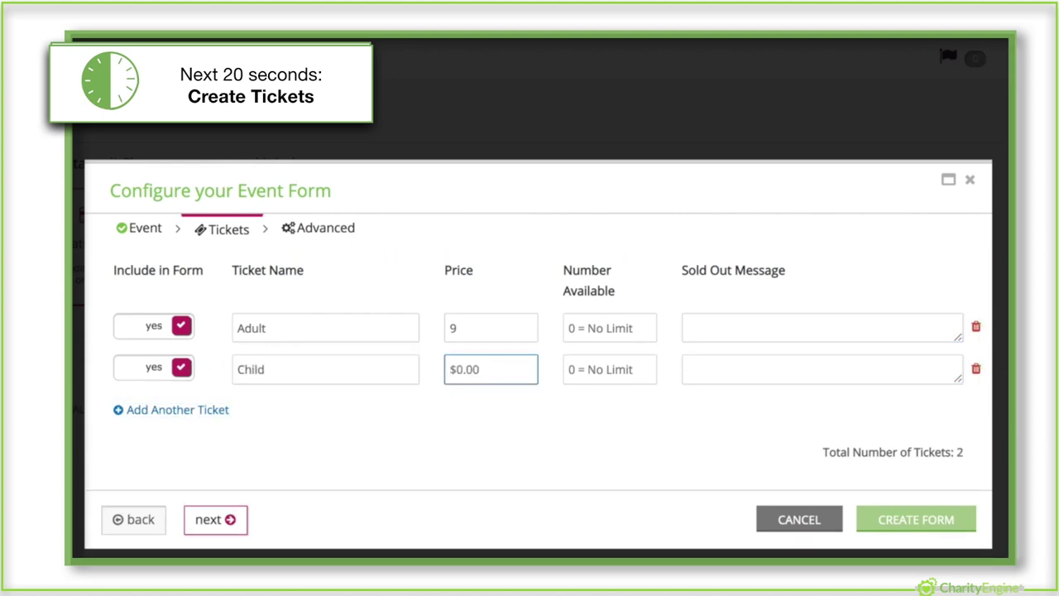
type("5")
key("Tab")
- Add Family ($24) and Sponsor ($1000, left off the form) tickets, then generate the form
key("Tab")
left_click(190, 411)
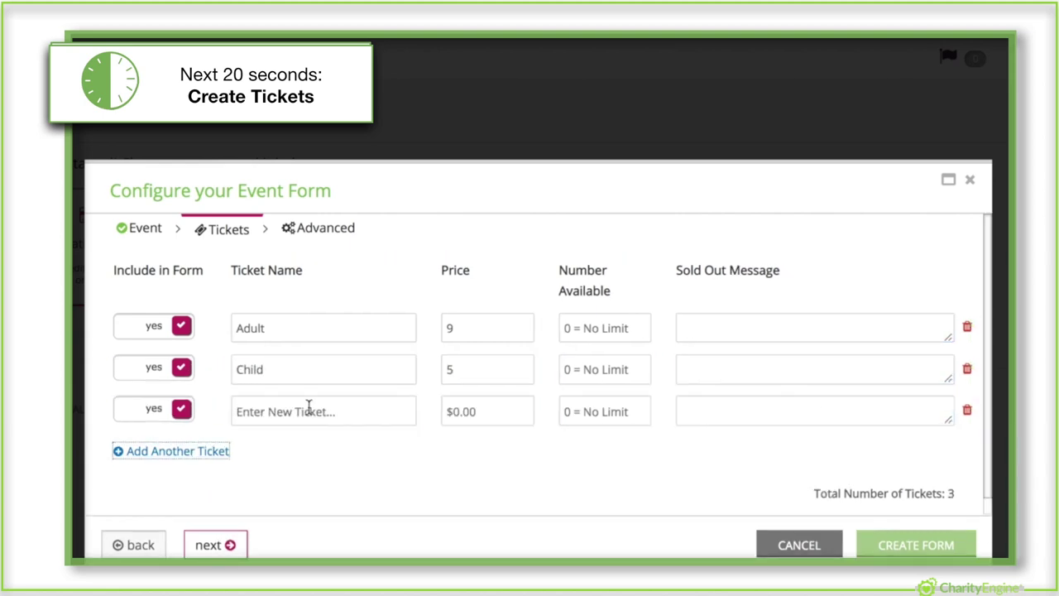
left_click(307, 411)
type("Family")
key("Tab")
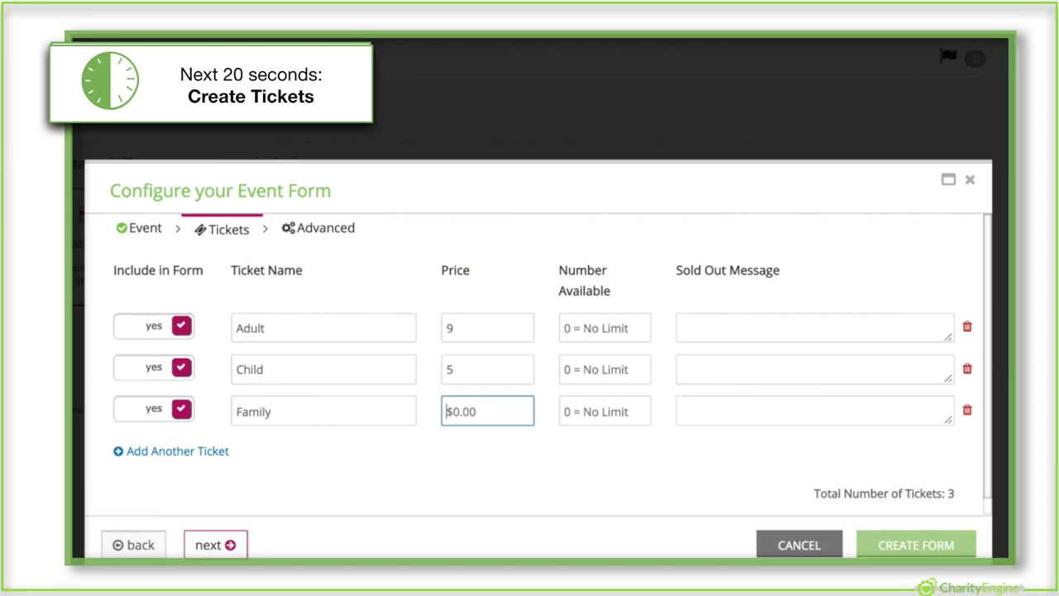
type("24")
left_click(212, 453)
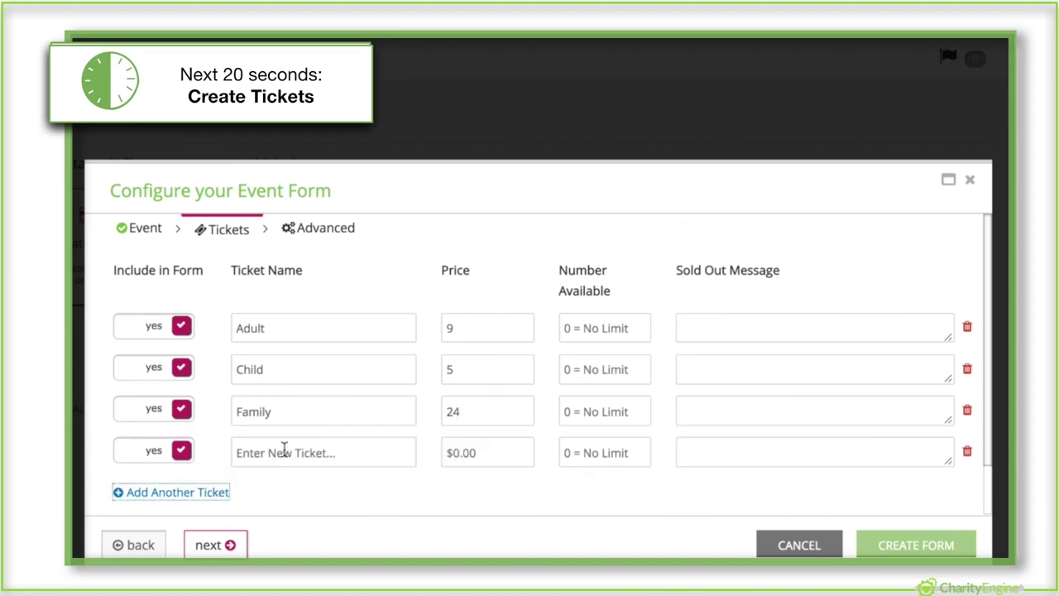
left_click(284, 449)
type("Sponsor")
left_click(464, 453)
type("1000")
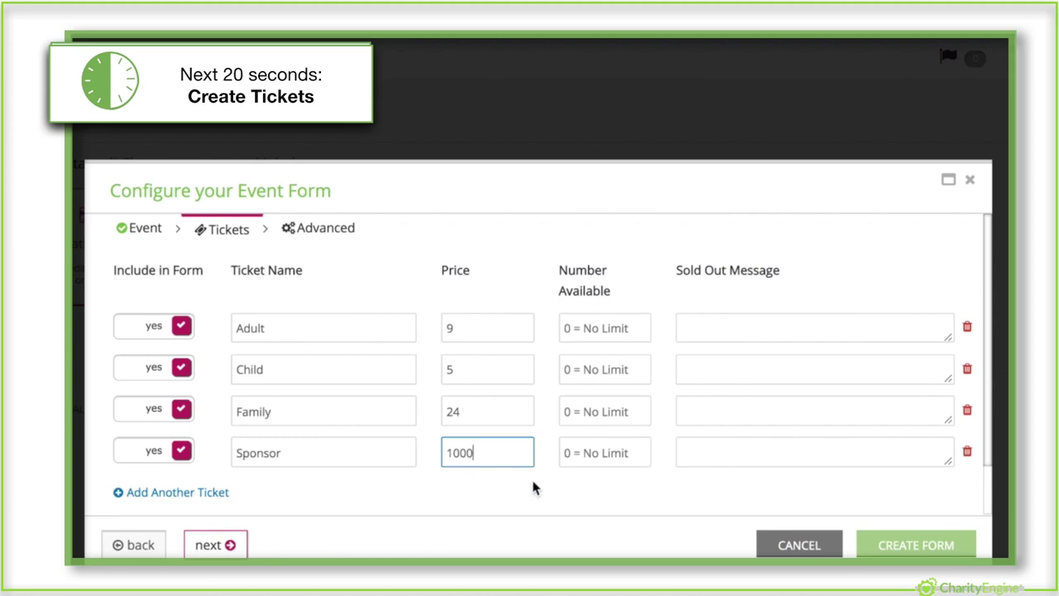
left_click(179, 450)
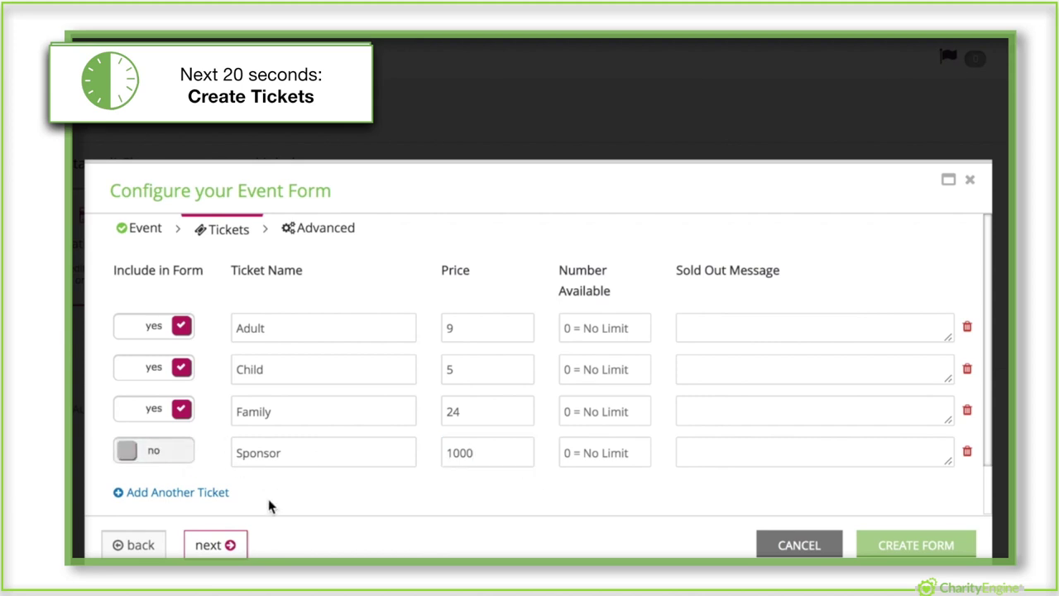
left_click(225, 545)
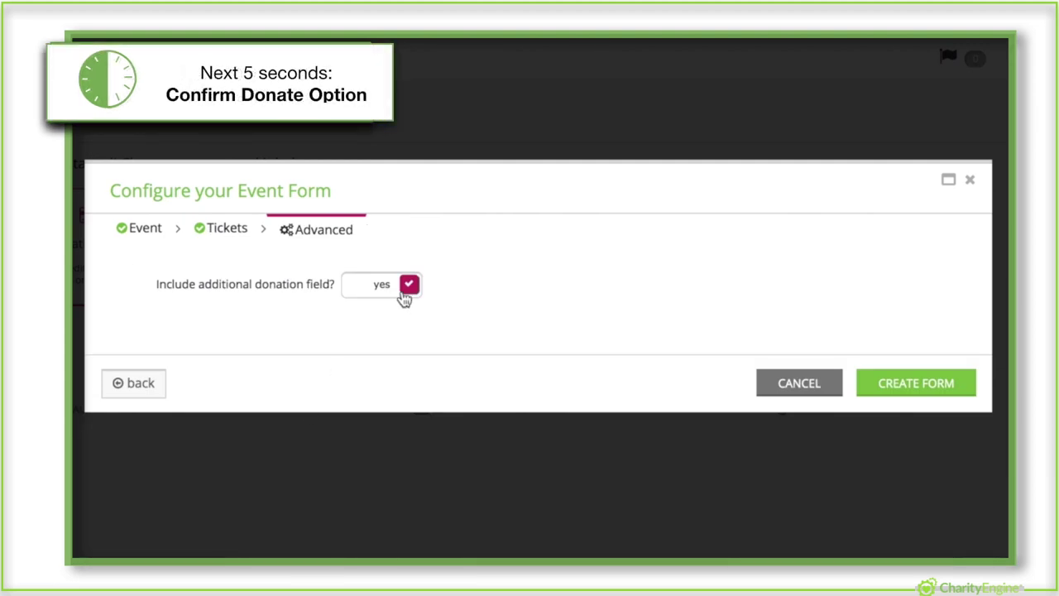
left_click(900, 385)
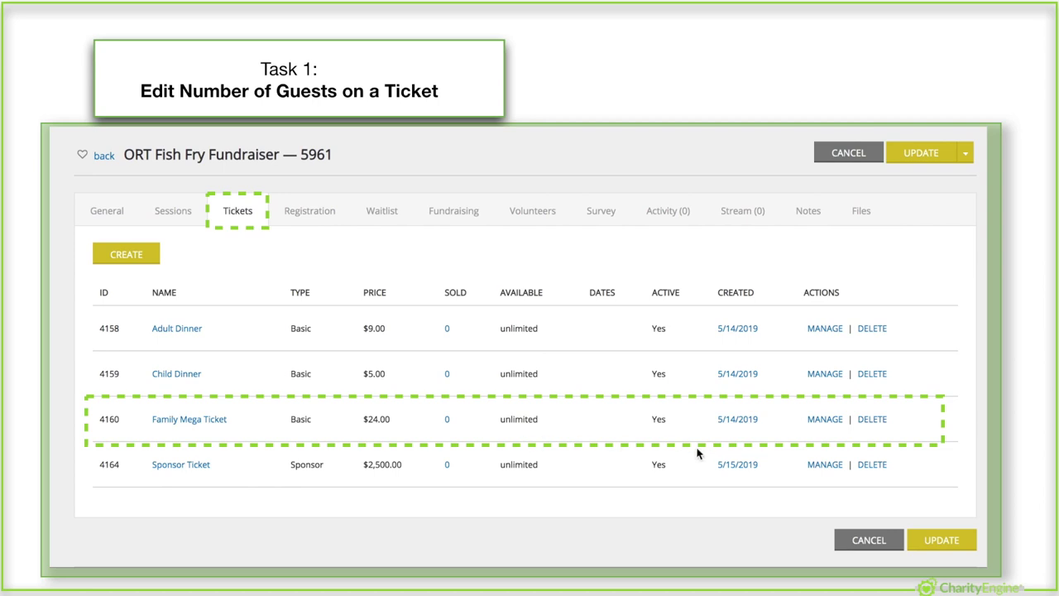
- Open the Family Mega Ticket record and scroll down to its Number of Guests, which is 4
left_click(820, 422)
scroll(574, 487, "down", 1)
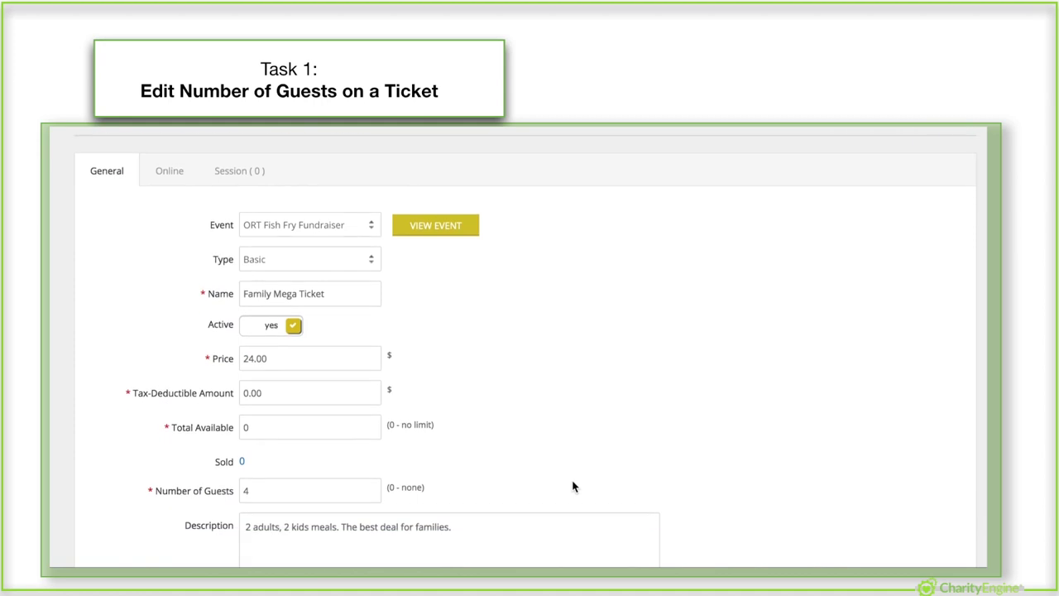
scroll(573, 487, "down", 2)
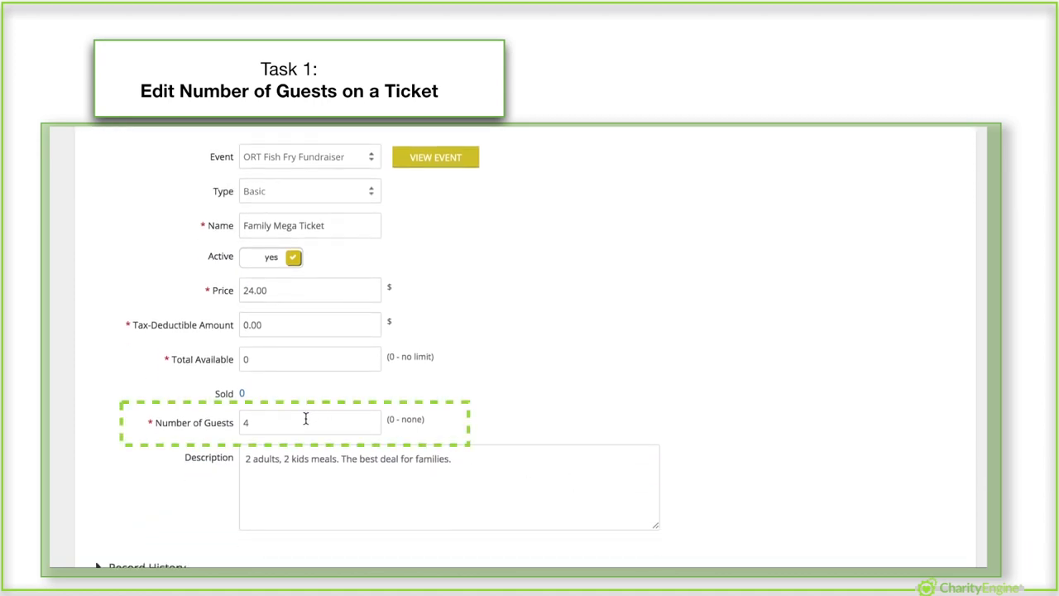